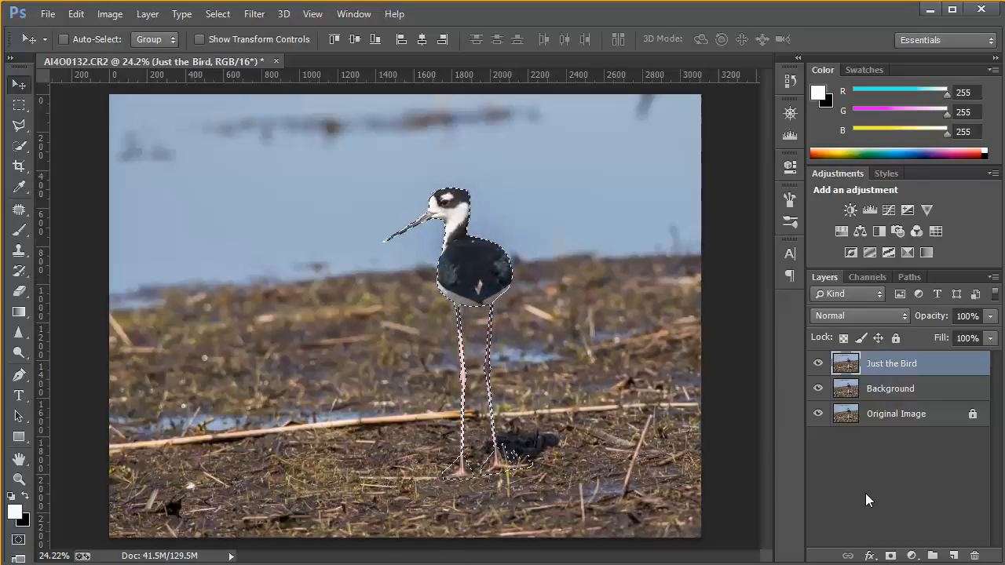
Step: Hide the Background and Original Image layers, and mask the Just the Bird layer with the active bird selection
click(819, 389)
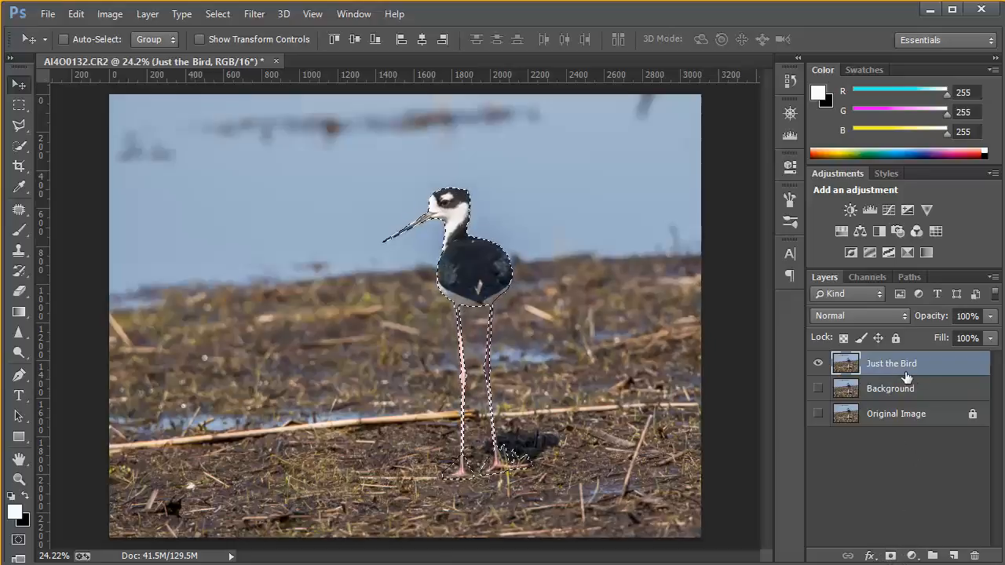
click(890, 556)
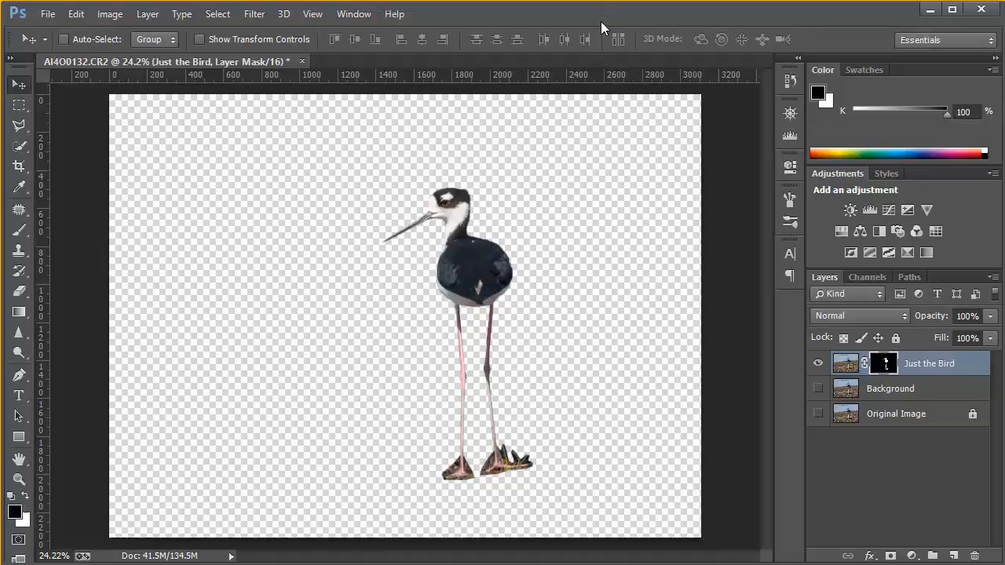
Step: Refine the edge of the Just the Bird layer mask using Smart Radius with a radius of about 6.1 px
key(ctrl+plus)
key(ctrl+plus)
key(ctrl+plus)
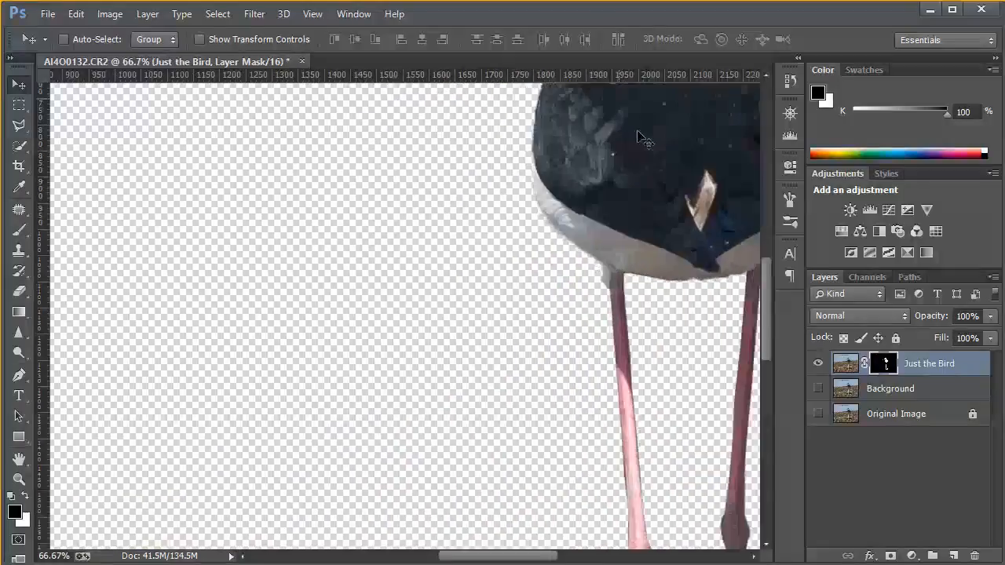
key(ctrl+plus)
drag(767, 335, 735, 251)
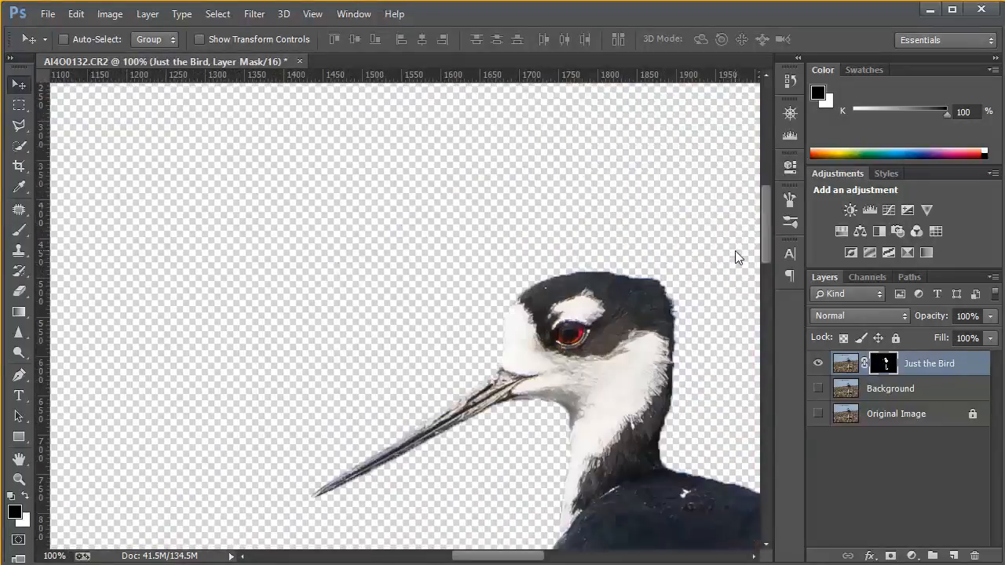
right_click(891, 367)
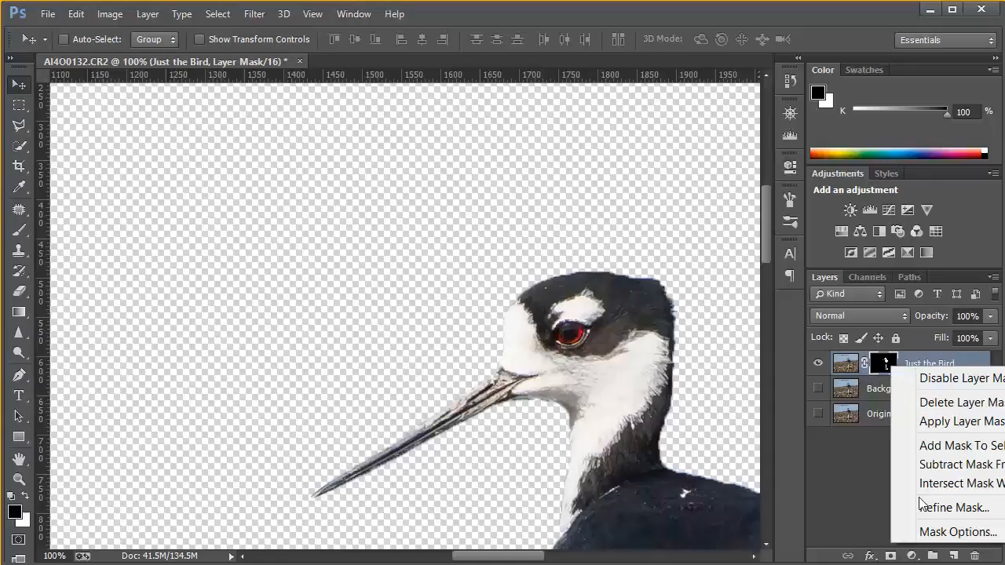
click(948, 508)
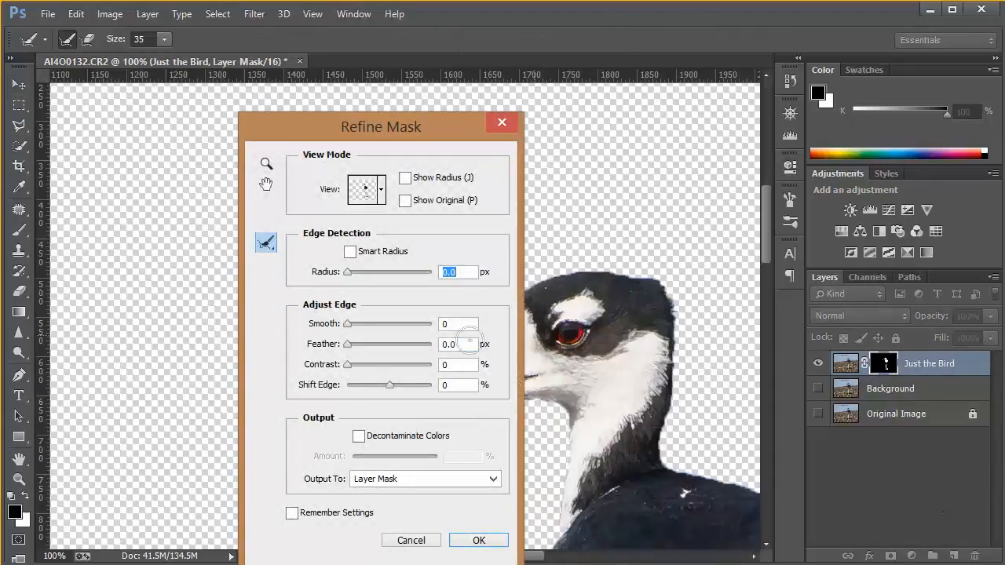
click(350, 251)
drag(347, 272, 375, 270)
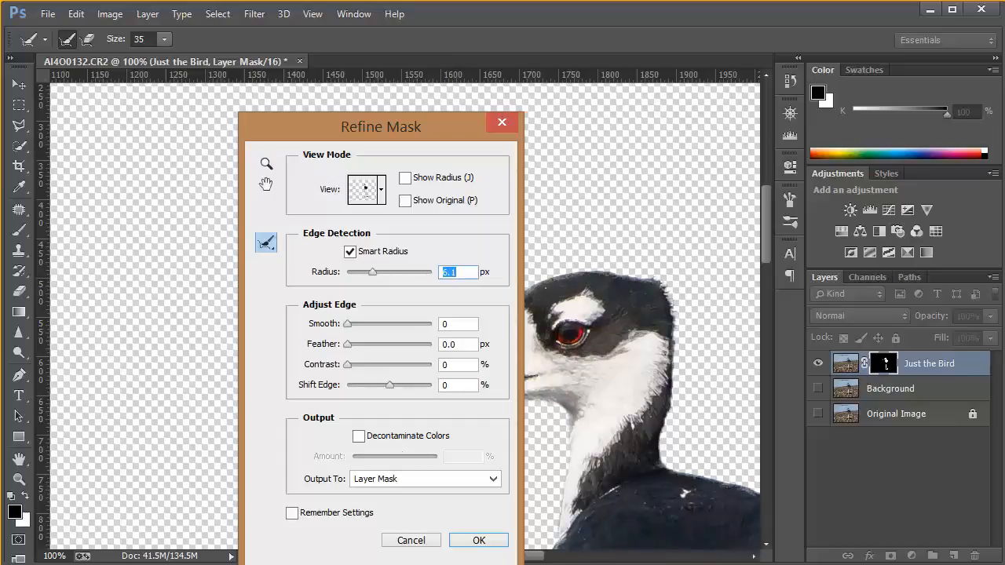
click(479, 541)
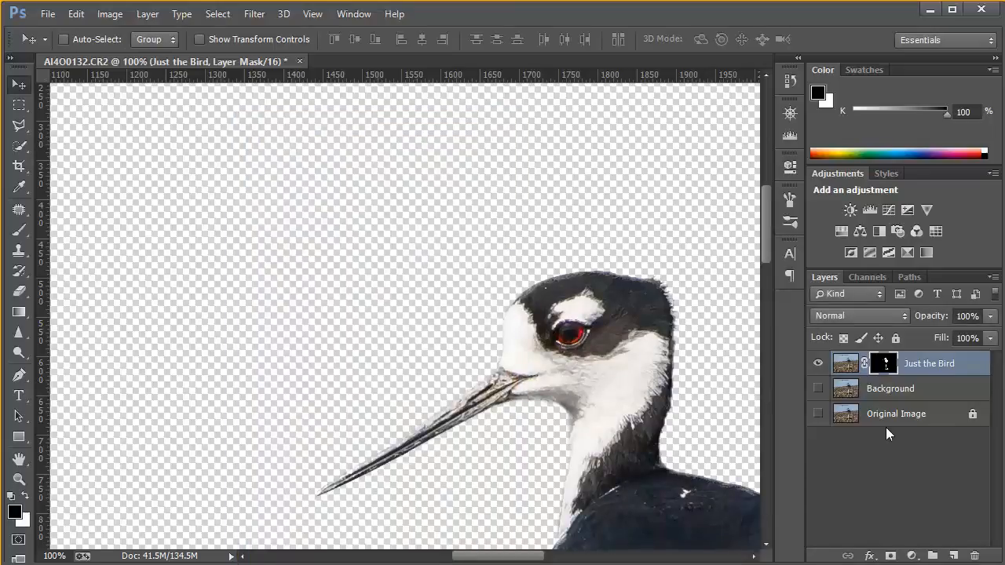
key(ctrl+0)
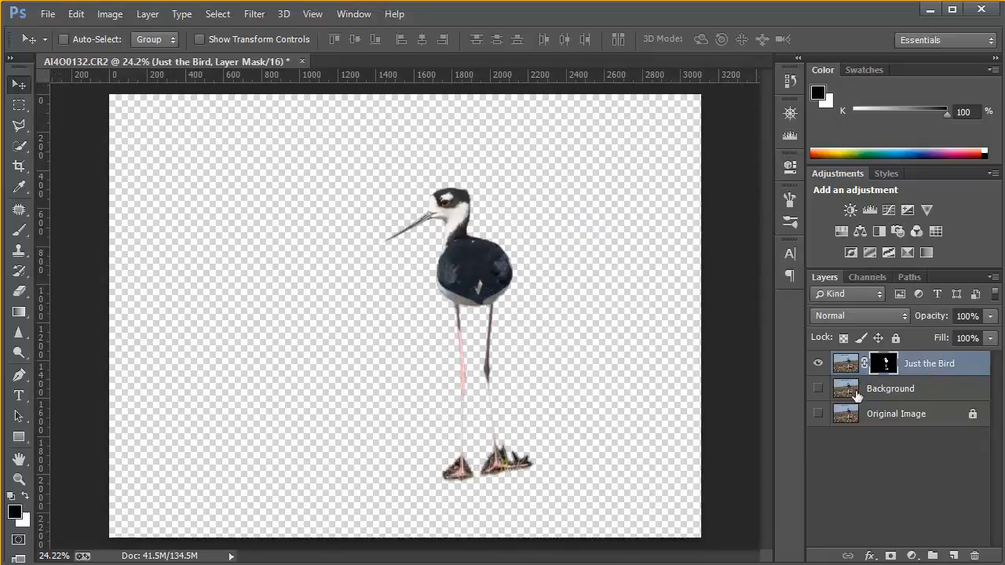
Step: Hide the Just the Bird layer, show the Background layer, and restore the previous bird selection
click(819, 364)
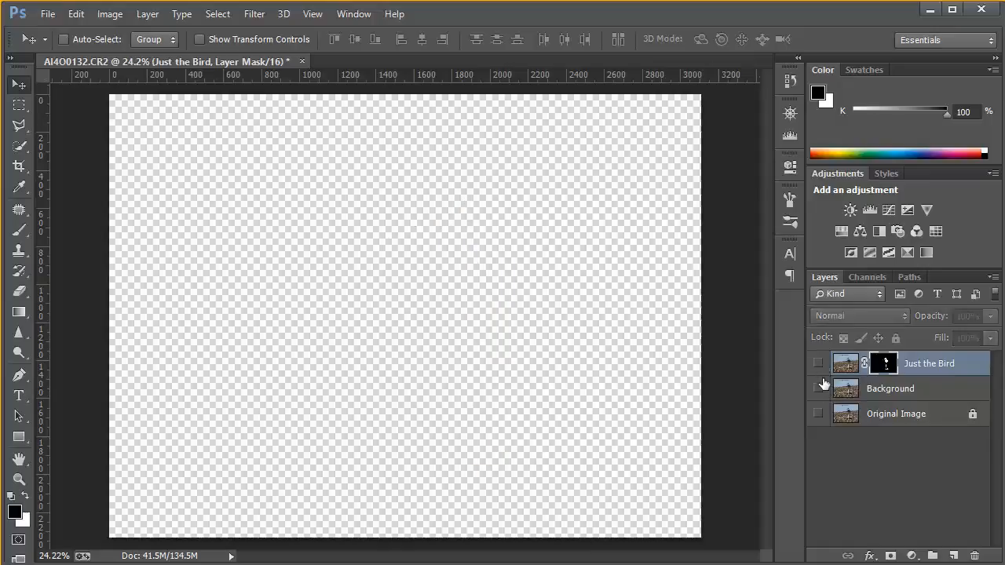
click(819, 388)
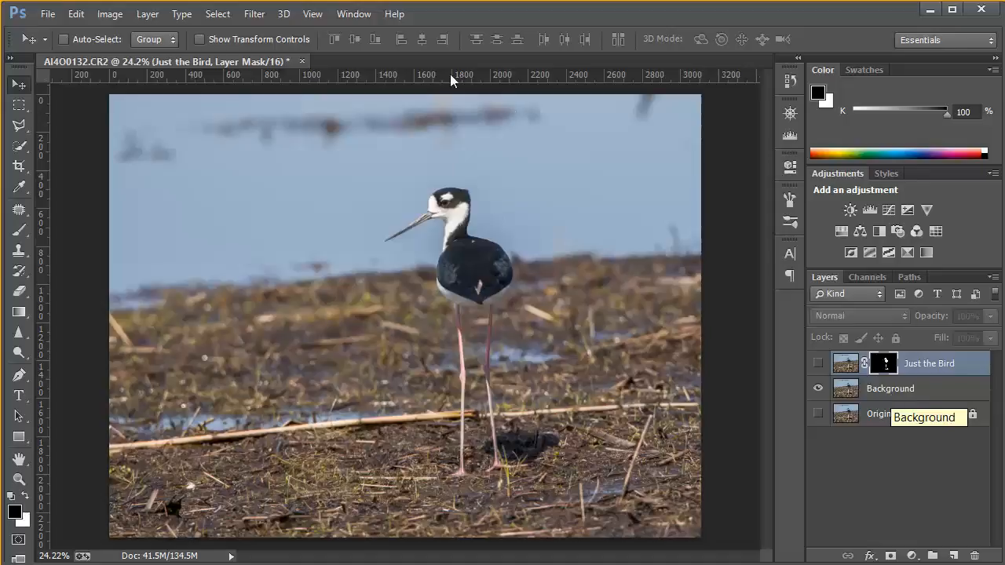
click(255, 17)
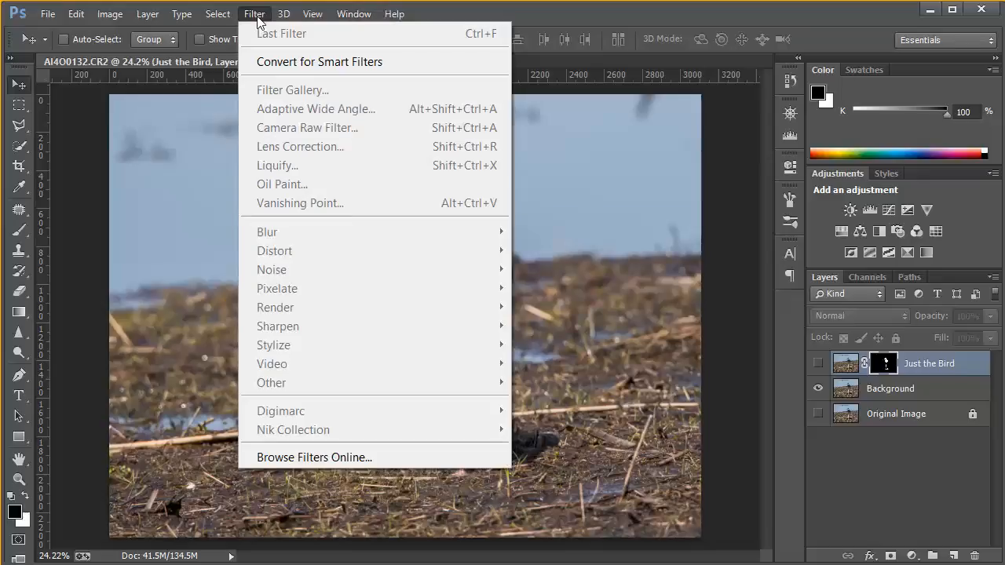
mouse_move(235, 16)
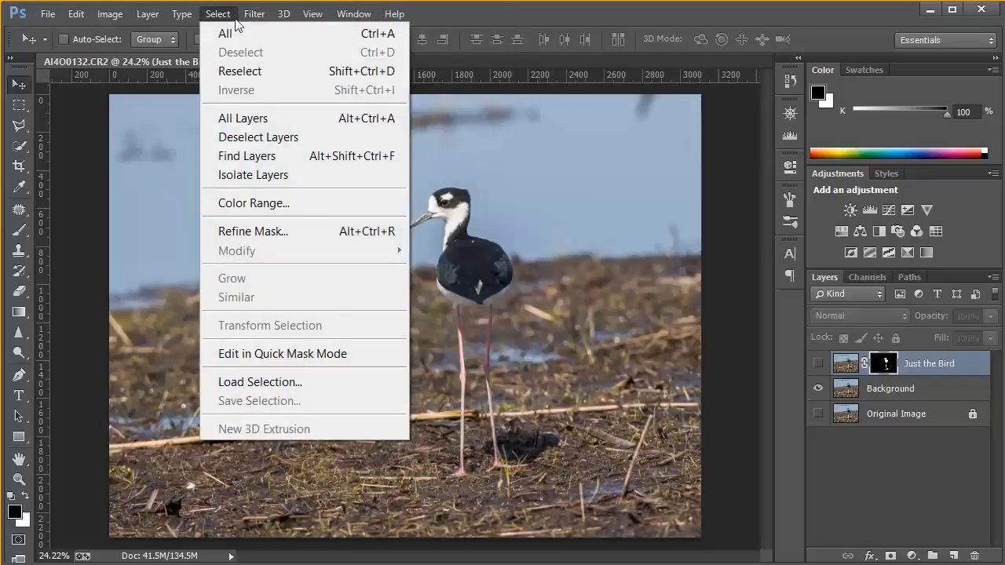
click(246, 76)
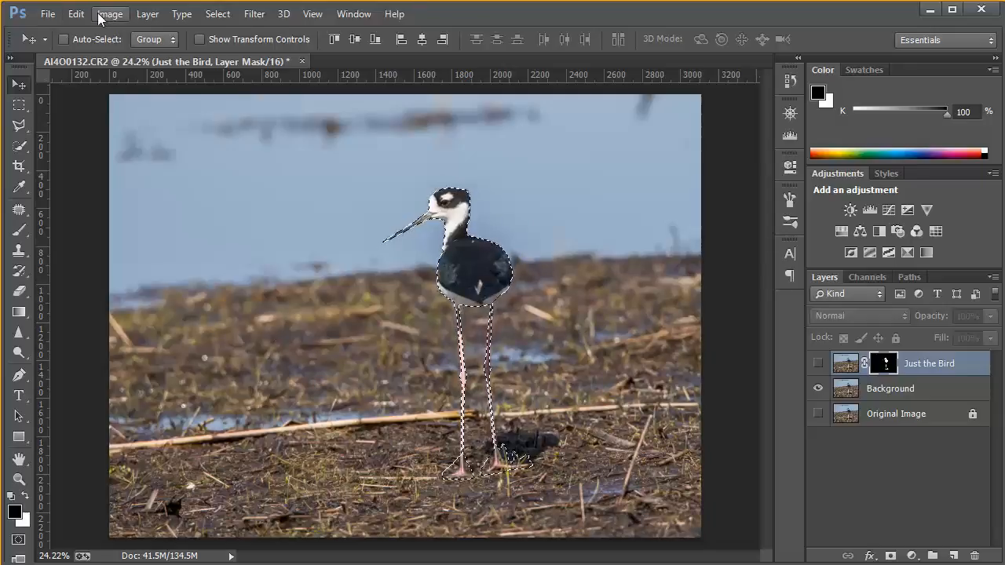
Step: Expand the bird selection by 15 pixels
click(218, 14)
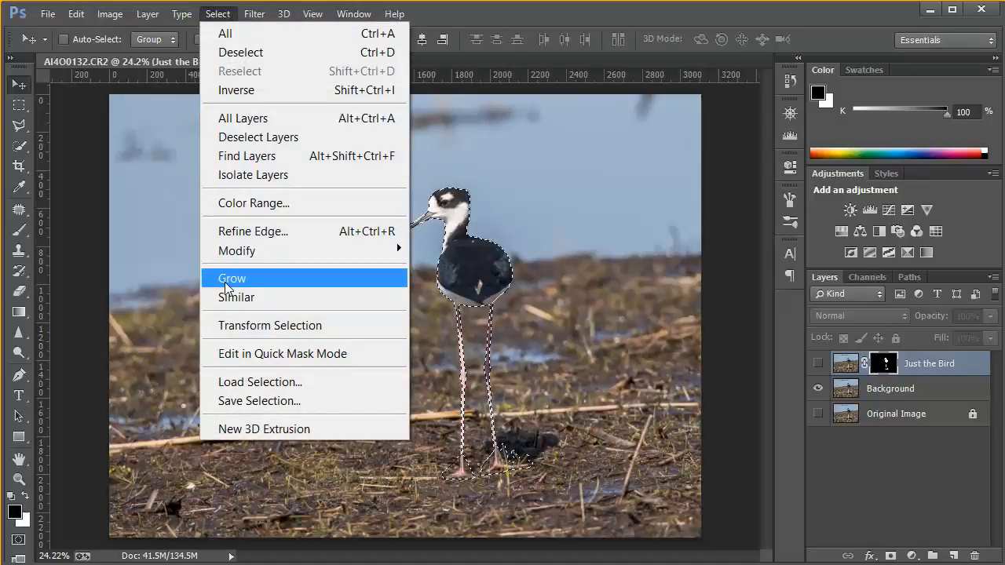
mouse_move(241, 250)
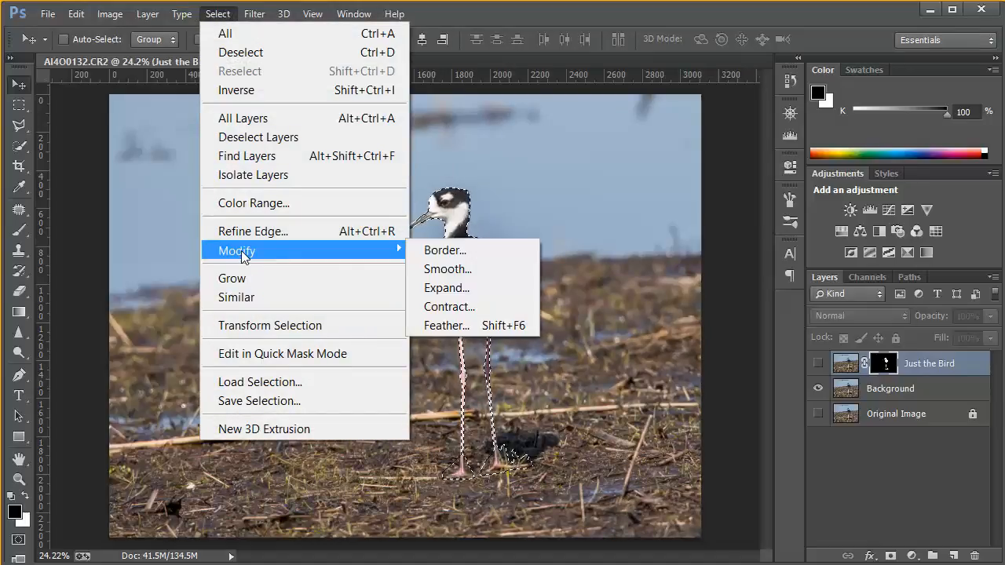
click(436, 287)
drag(539, 162, 694, 152)
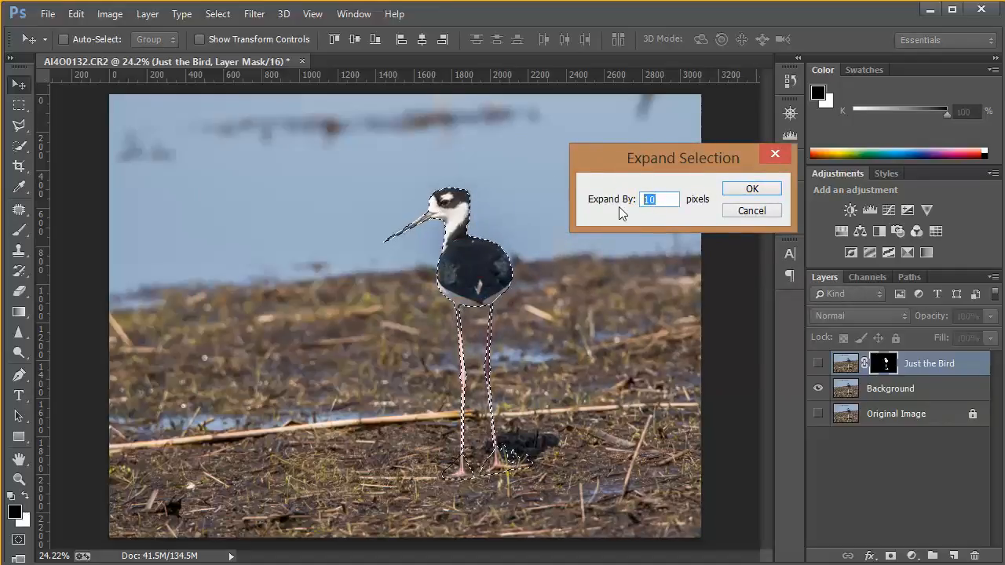
text(15)
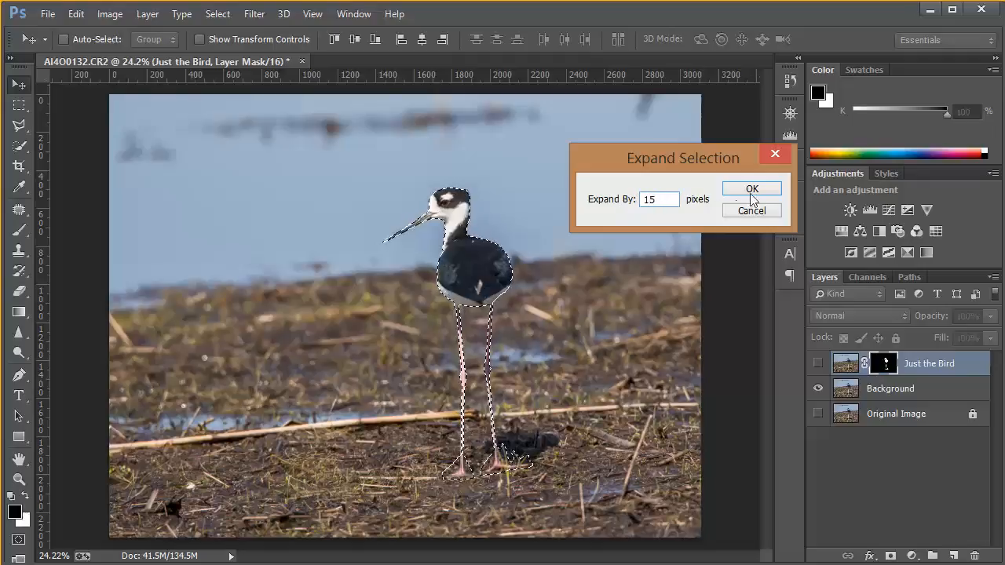
click(753, 189)
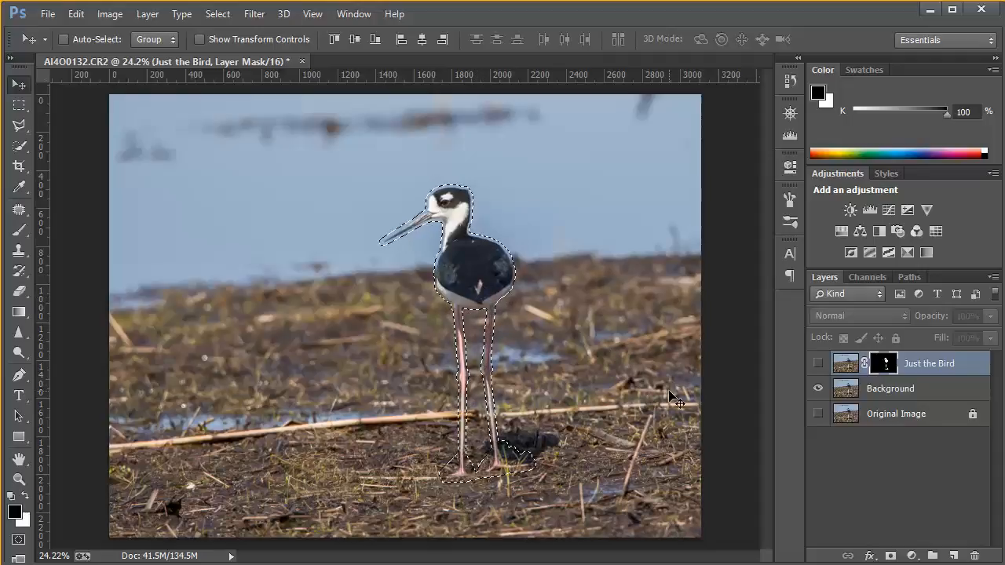
Step: Remove the bird from the Background layer with a Content-Aware fill at 100% opacity in Normal mode, and clear the selection
click(895, 393)
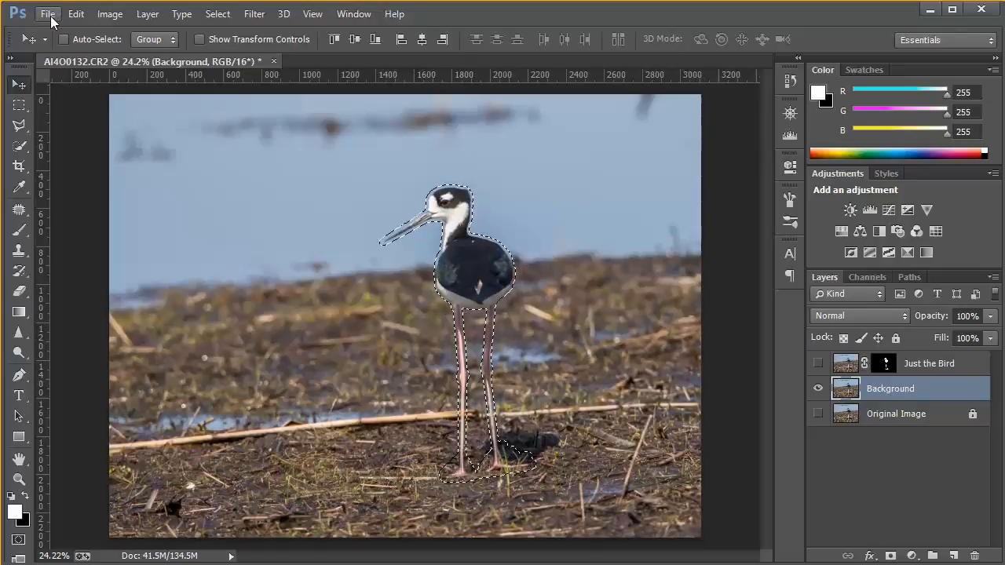
click(76, 14)
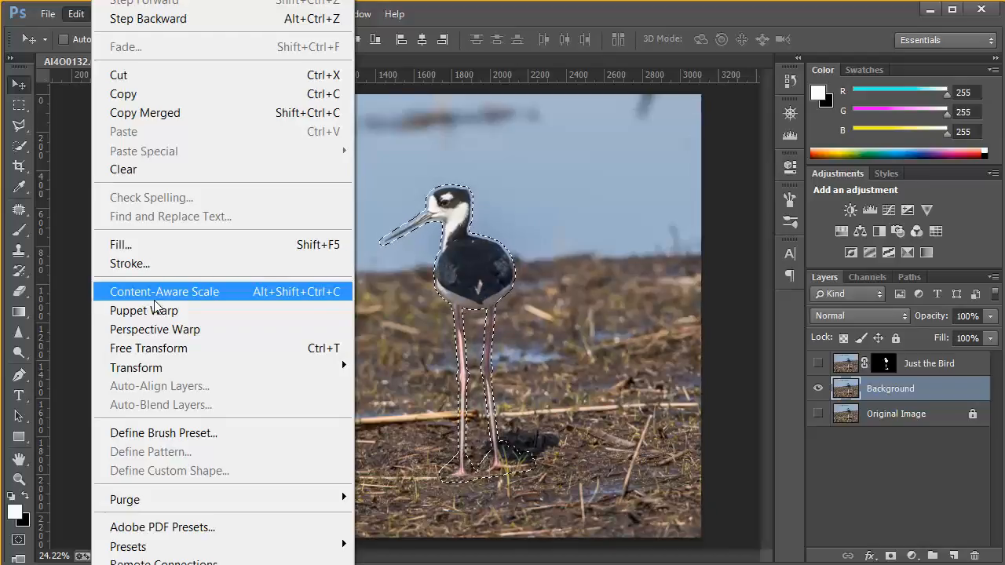
click(153, 246)
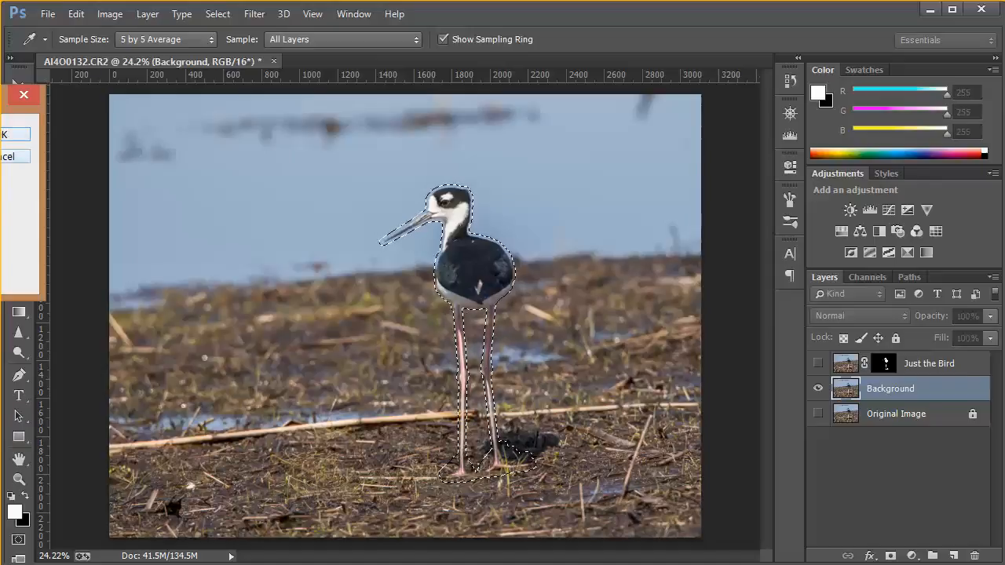
drag(2, 95, 277, 110)
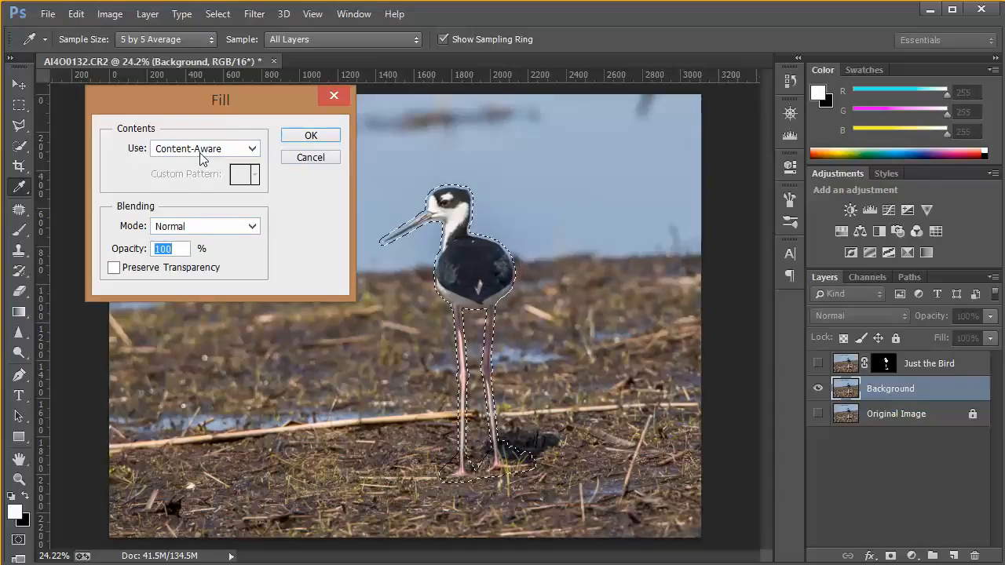
click(321, 137)
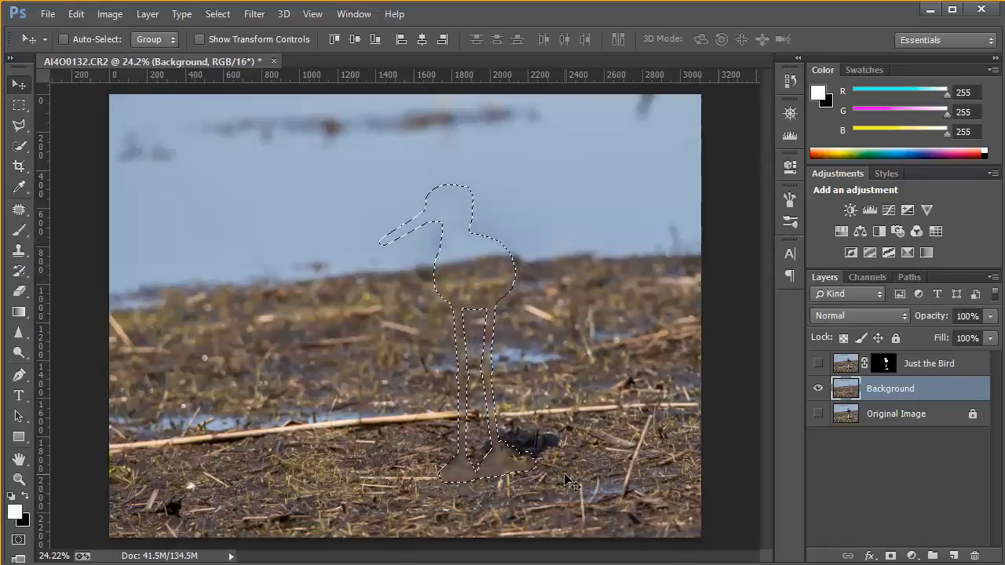
click(227, 22)
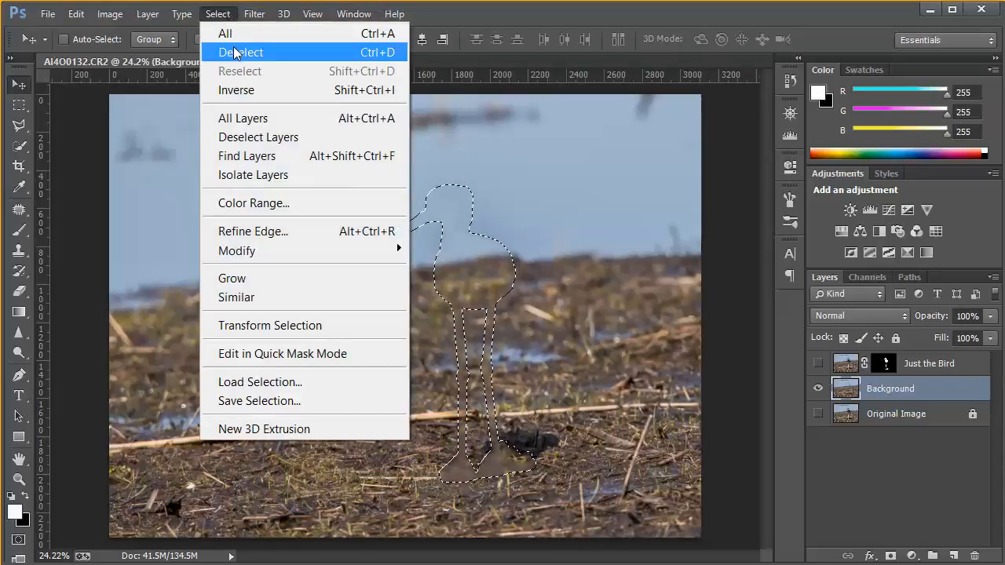
click(229, 51)
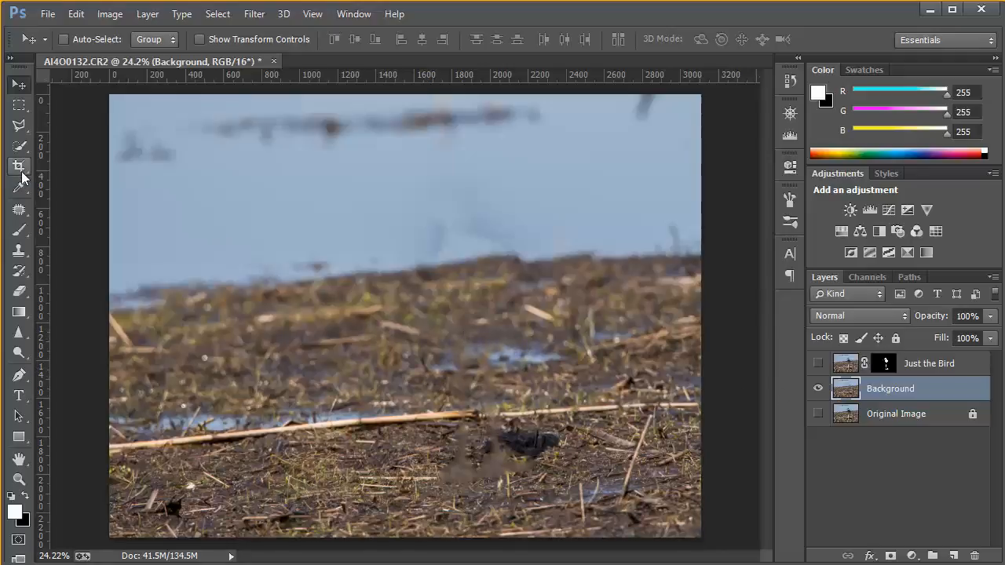
Step: Clean up the leftover smudges above the shoreline on the Background layer using the Clone Stamp with a 400 px brush
click(19, 253)
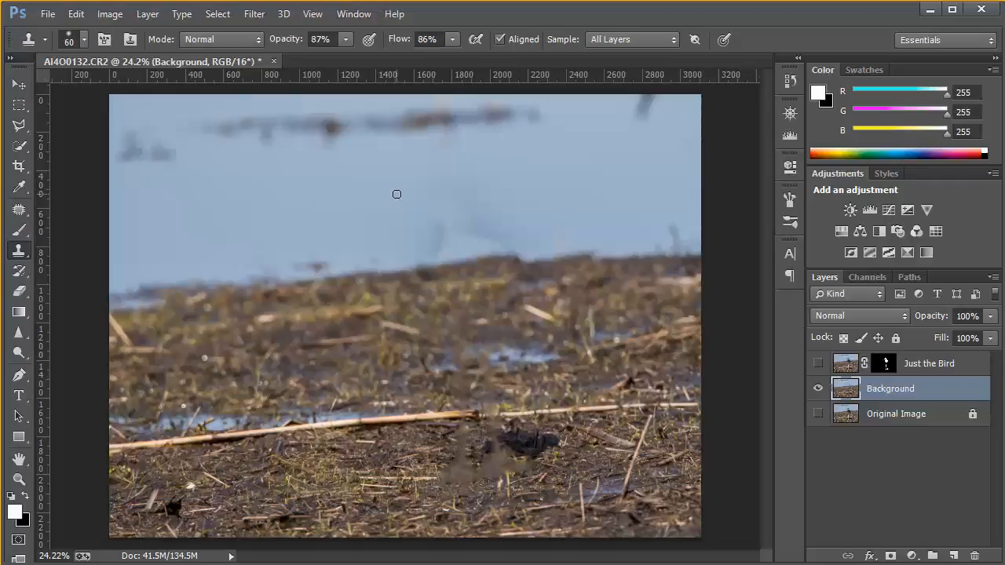
key(bracketright)
key(bracketright)
key(bracketright)
key(bracketright)
key(bracketright)
key(bracketright)
key(bracketright)
key(bracketright)
key(bracketright)
key(bracketright)
mouse_move(450, 227)
mouse_down()
mouse_move(492, 218)
mouse_move(425, 228)
mouse_move(509, 219)
mouse_move(417, 224)
mouse_move(480, 231)
mouse_move(508, 223)
mouse_move(432, 230)
mouse_move(463, 223)
mouse_up()
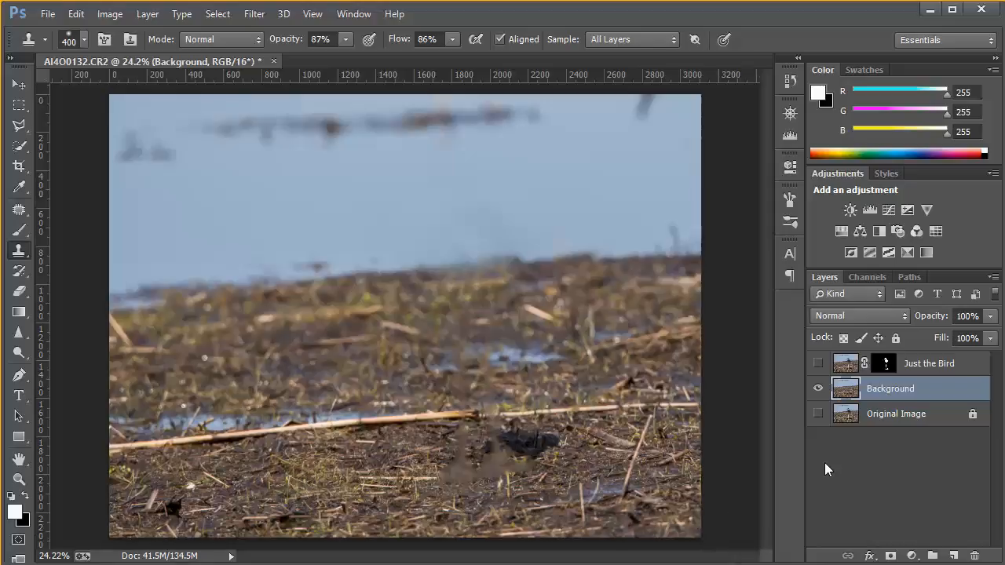
Step: Toggle the Just the Bird layer's visibility to compare it with the cleaned background, leaving the layer shown
click(819, 365)
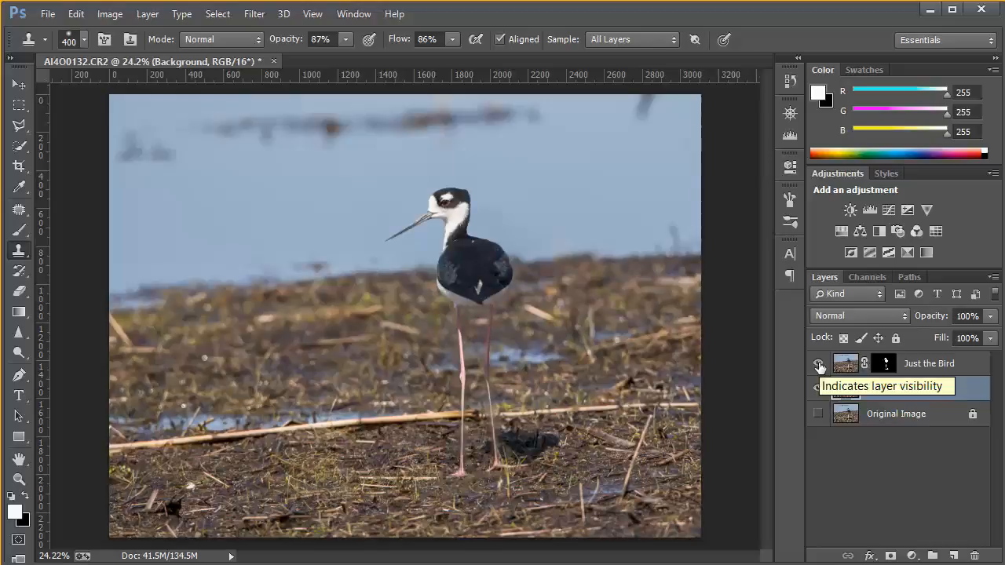
click(818, 365)
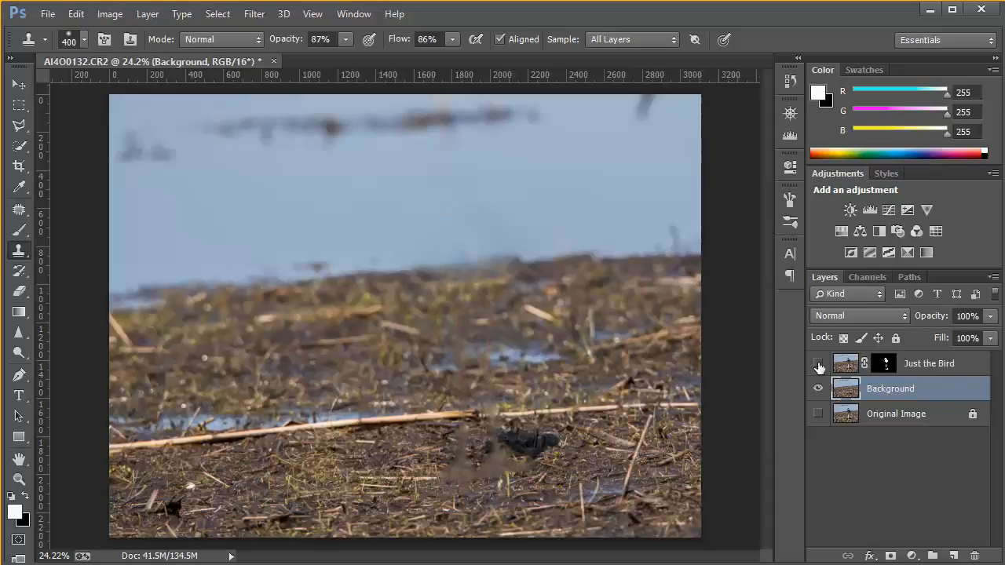
click(818, 364)
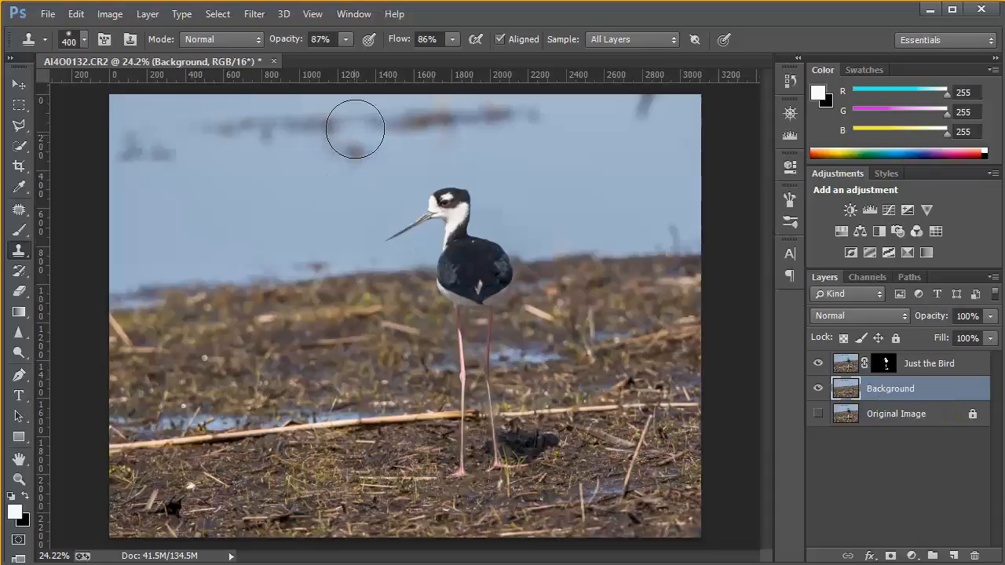
Step: Start a Tilt-Shift blur on the Background layer, narrow its focus band and fade zones, and centre it on the bird's feet
click(256, 15)
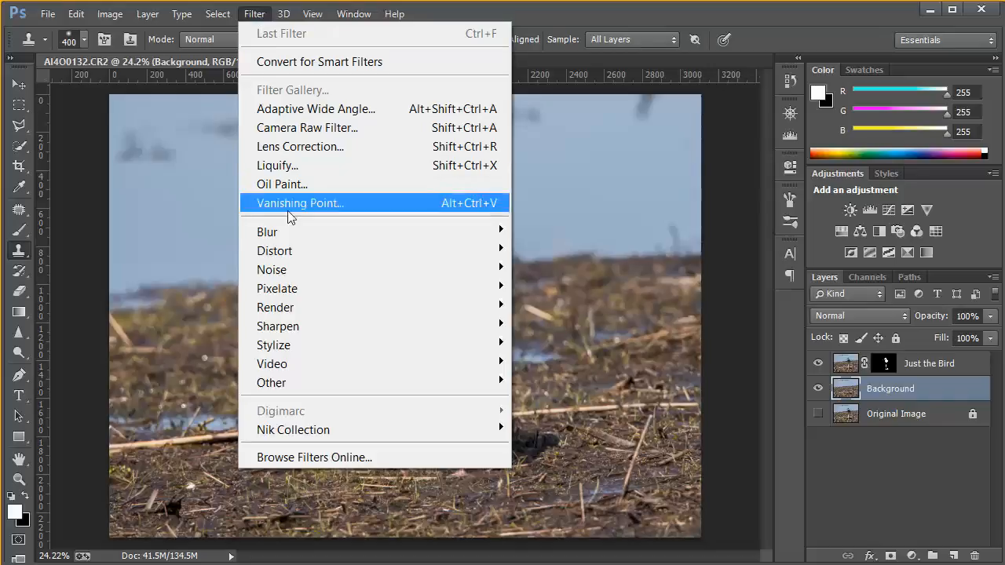
mouse_move(293, 231)
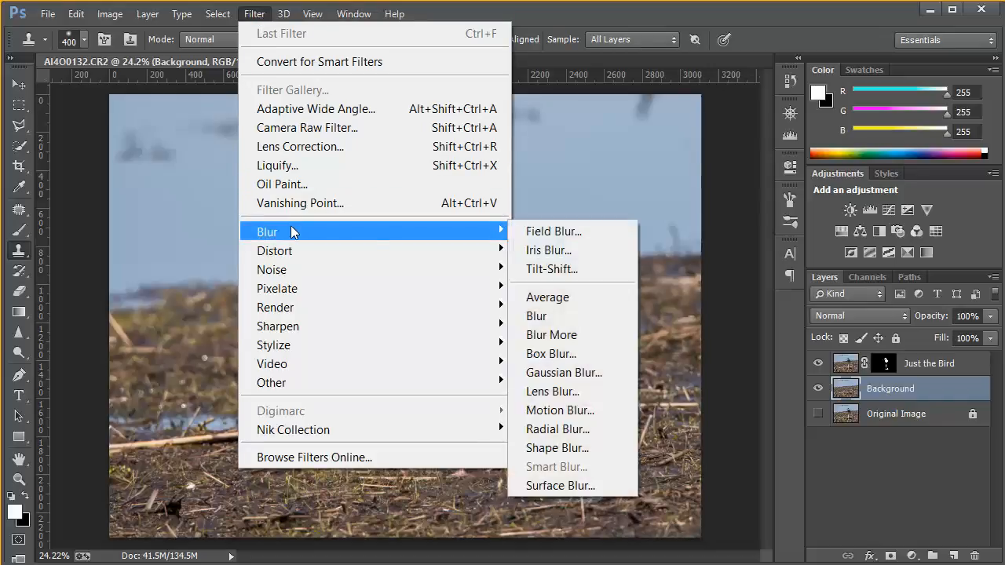
click(553, 269)
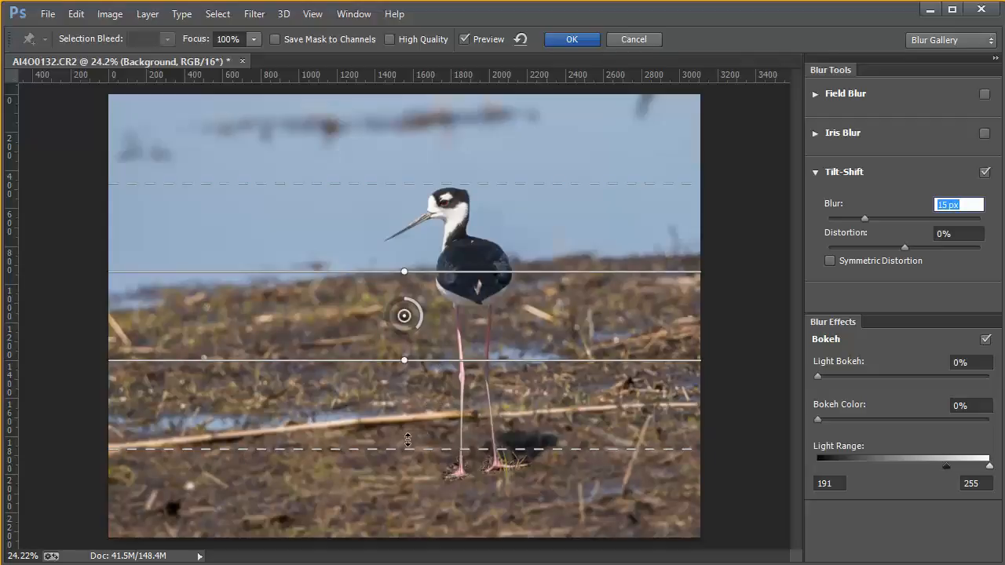
drag(406, 447, 411, 409)
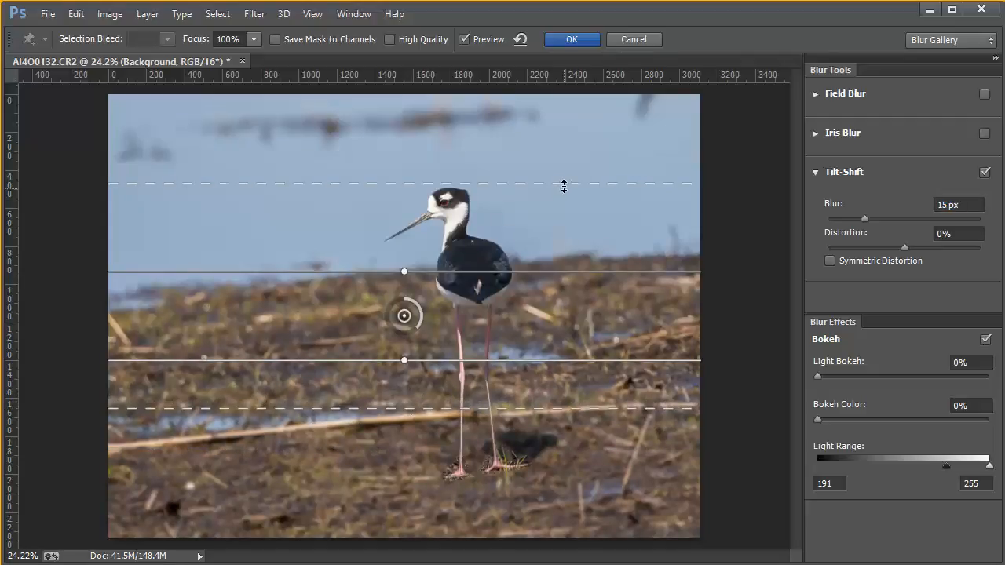
drag(563, 186, 562, 231)
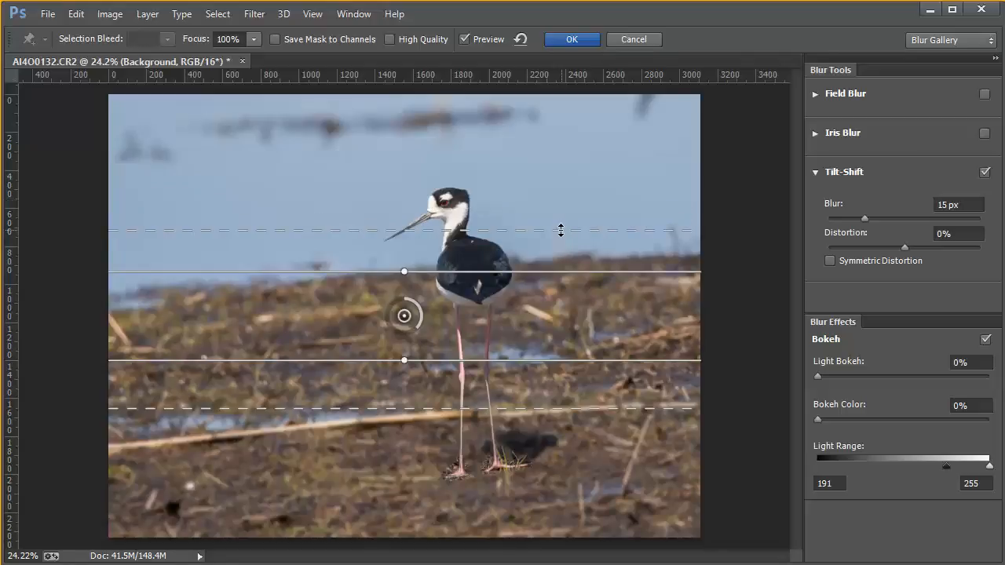
drag(459, 272, 458, 288)
drag(426, 360, 426, 345)
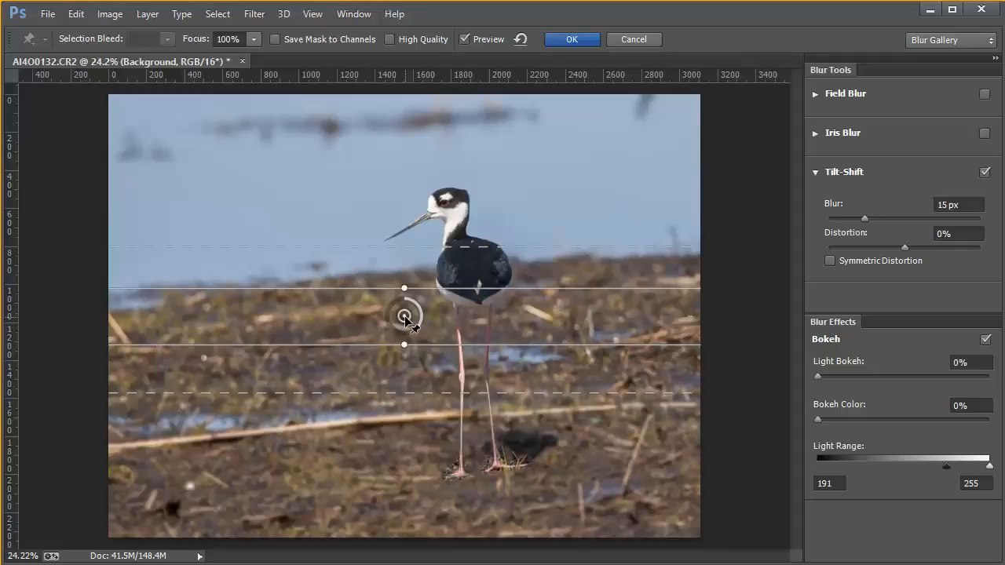
drag(406, 317, 429, 470)
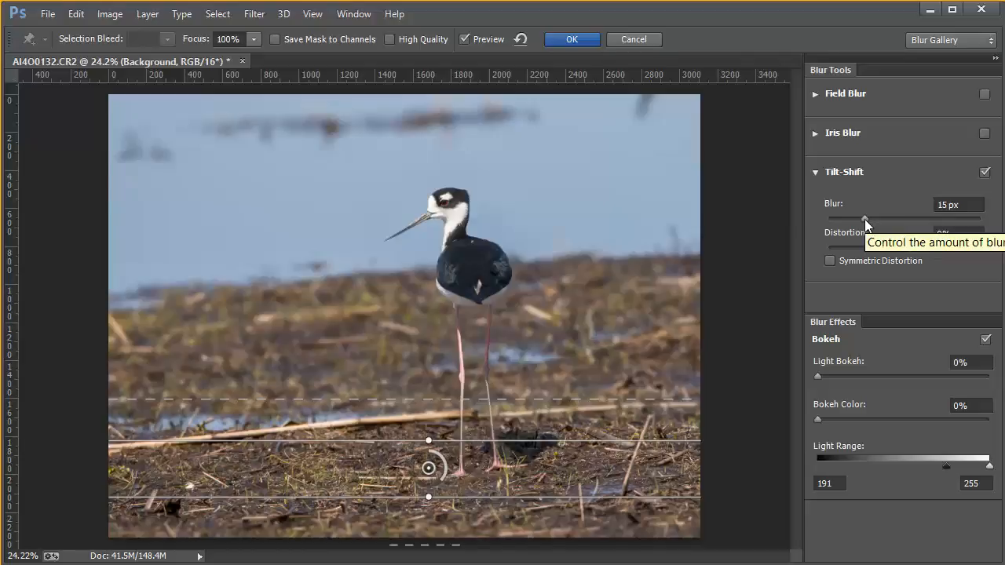
Step: Set the Tilt-Shift blur to 71 px and extend the upper focus edge to the long straw and the upper fade limit to the bird's belly
drag(864, 219, 899, 219)
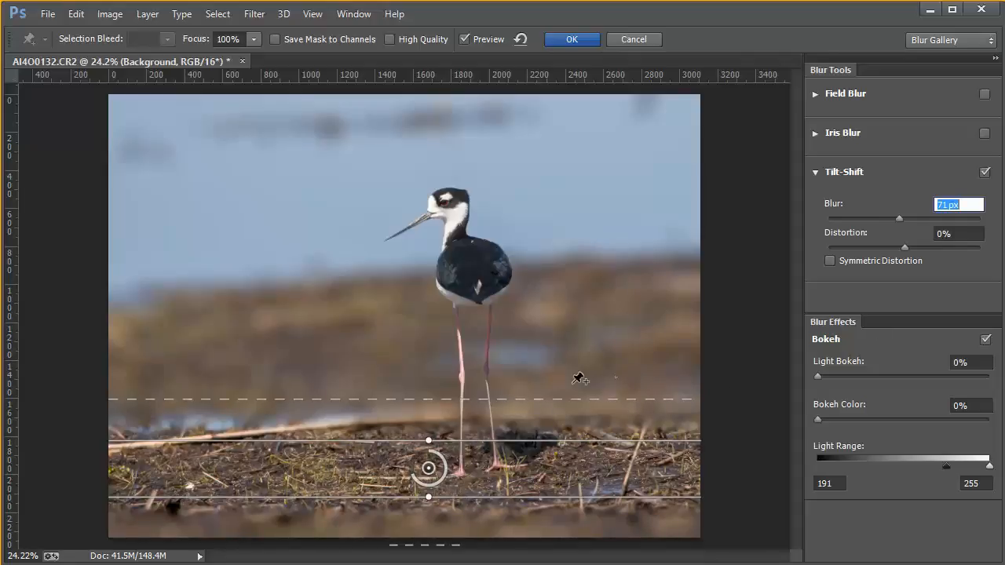
click(506, 441)
drag(506, 441, 509, 404)
drag(538, 362, 547, 290)
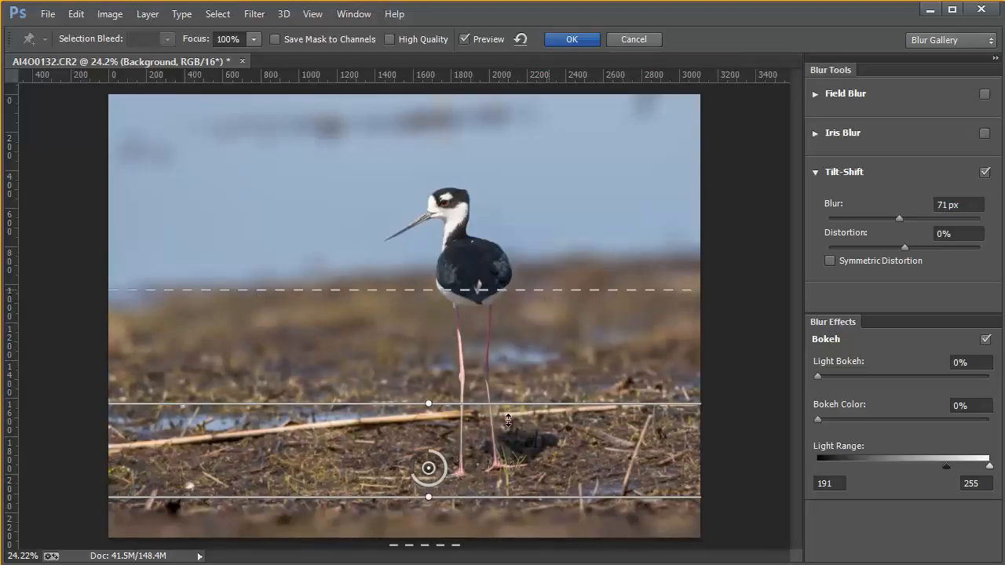
drag(508, 409, 509, 421)
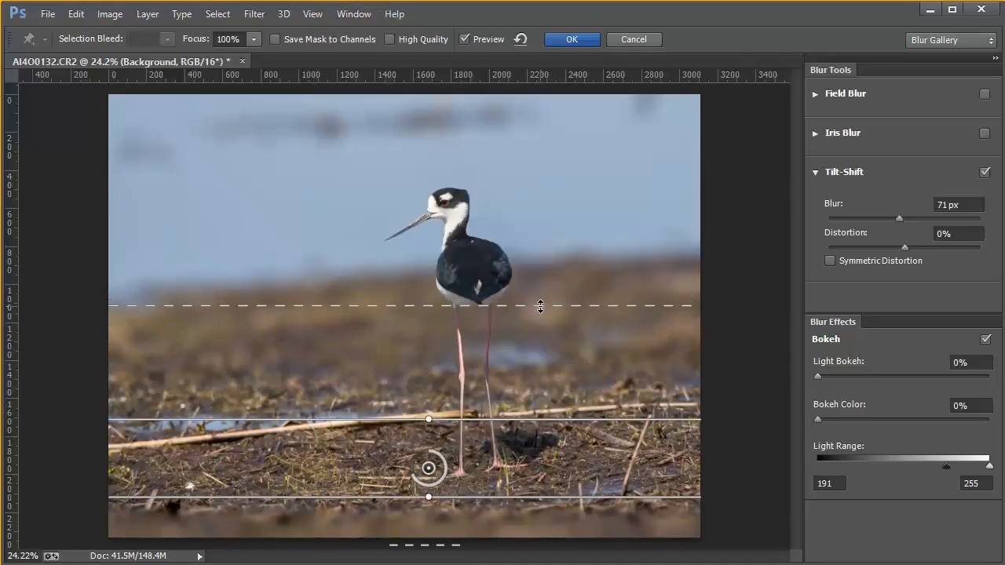
drag(540, 306, 540, 295)
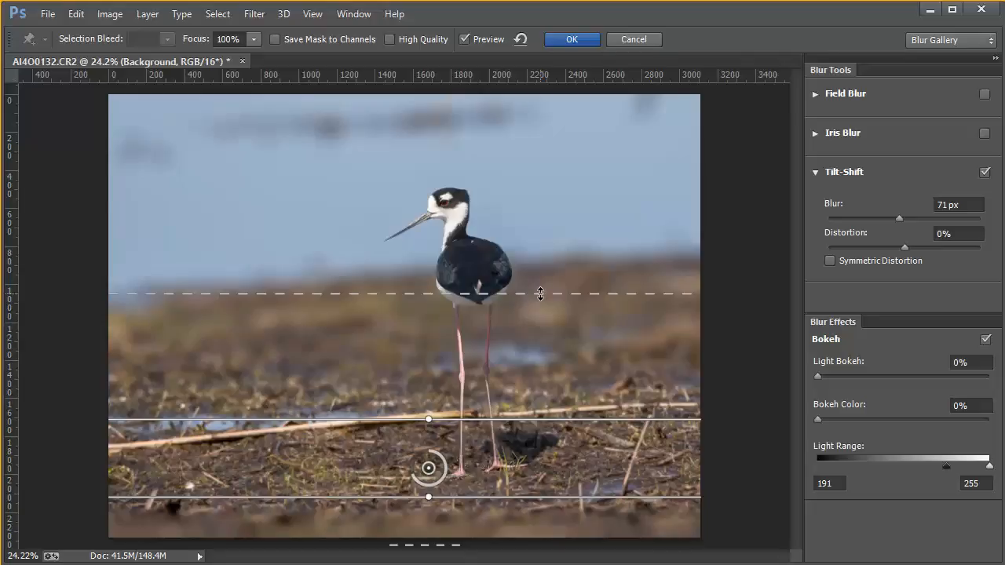
drag(541, 294, 540, 301)
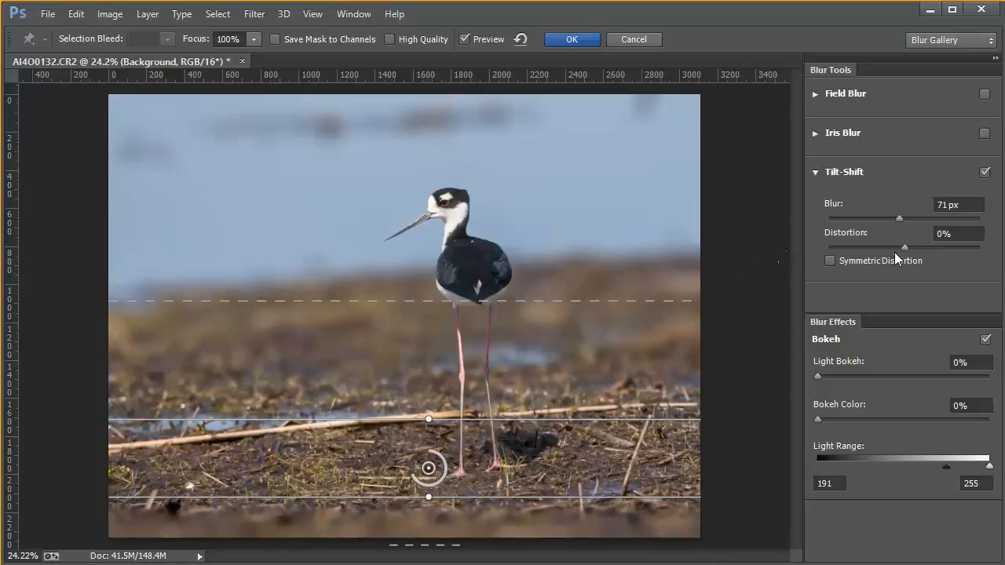
Step: Set the blur to 80 px, adjust the lower focus edge to just below the bird's feet and its fade limit, and apply the Tilt-Shift
drag(899, 219, 903, 220)
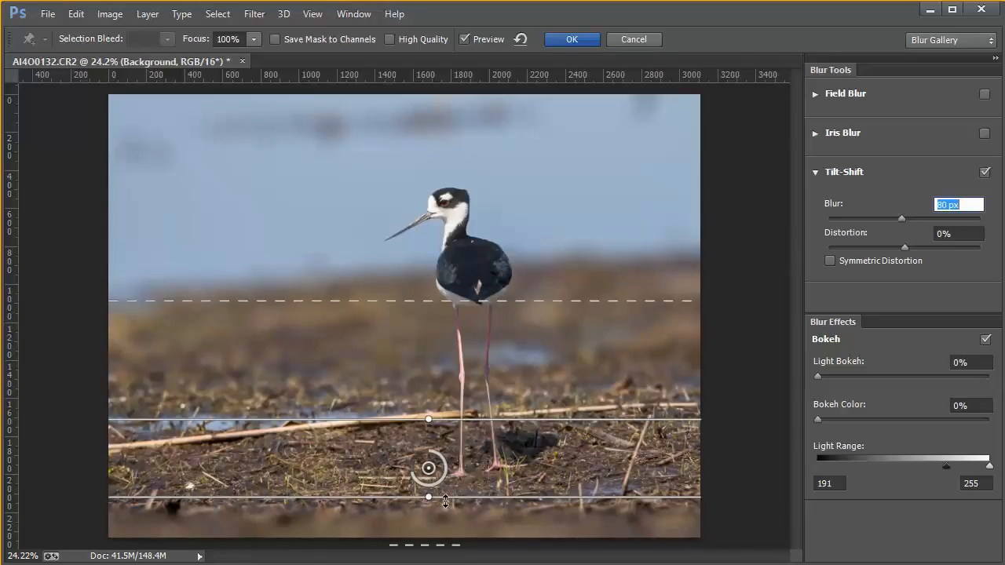
drag(449, 497, 451, 510)
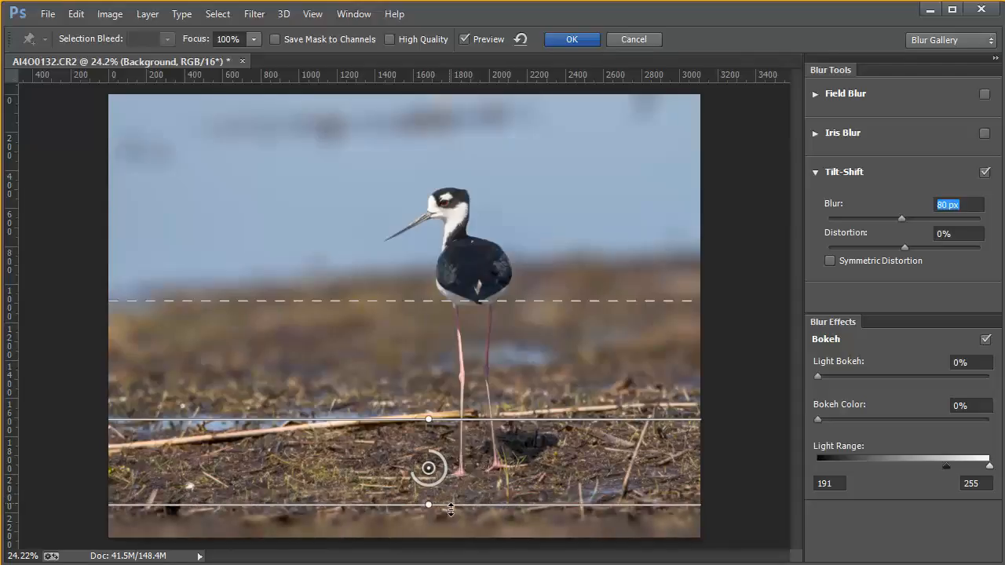
drag(451, 510, 465, 473)
drag(473, 516, 460, 556)
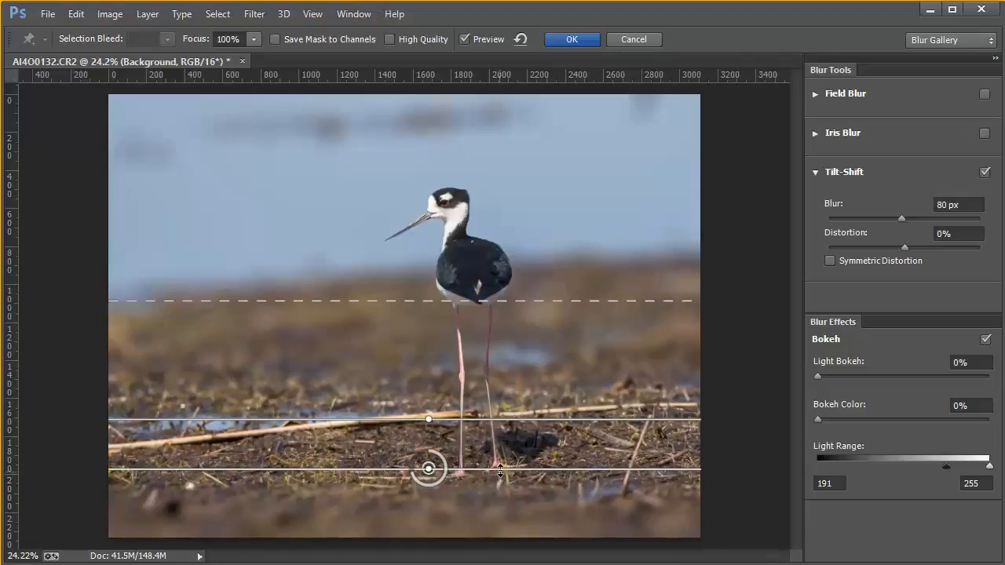
drag(500, 469, 498, 498)
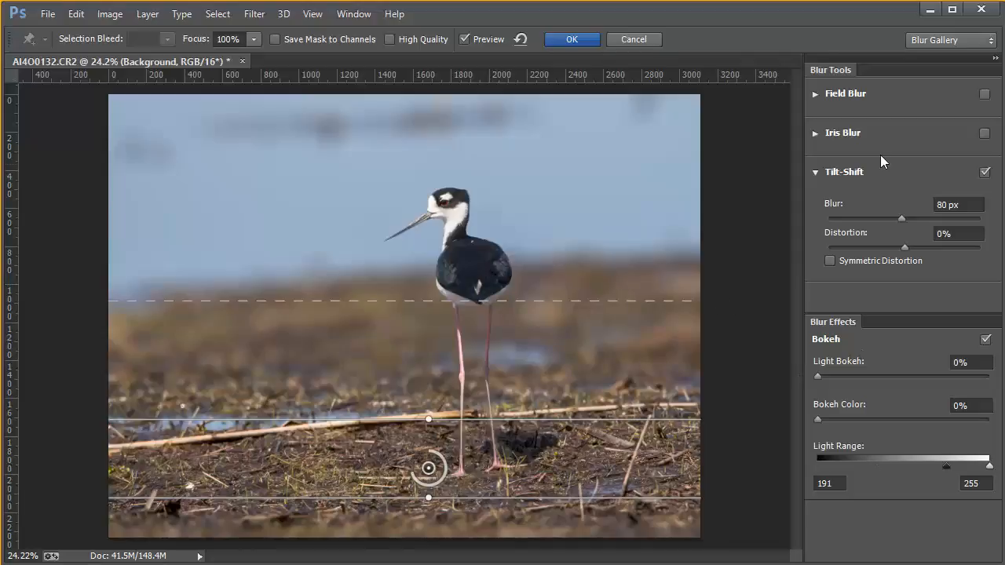
click(574, 43)
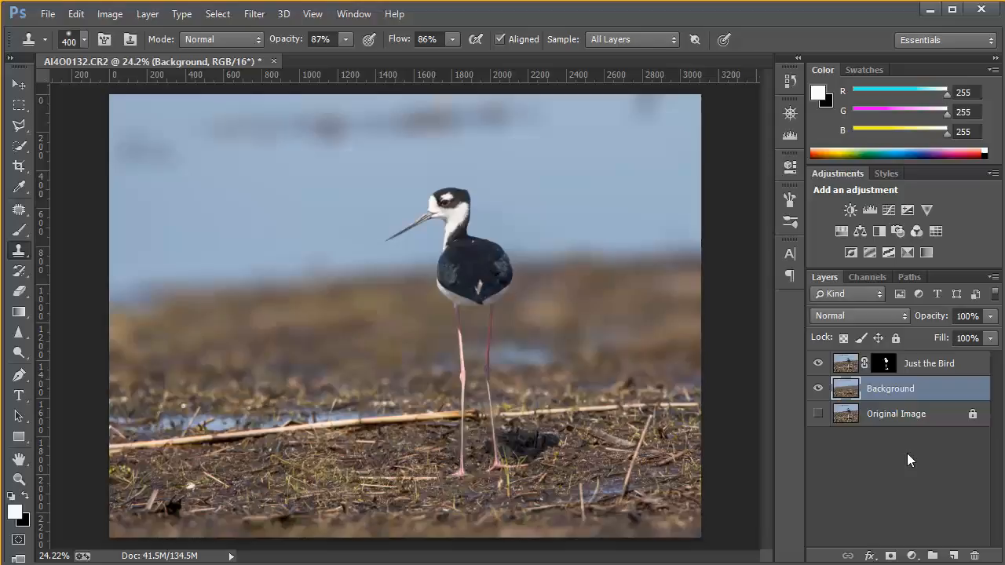
Step: Show the Original Image layer and toggle the Just the Bird and Background layers off and on to compare before and after
click(819, 415)
click(818, 365)
click(818, 389)
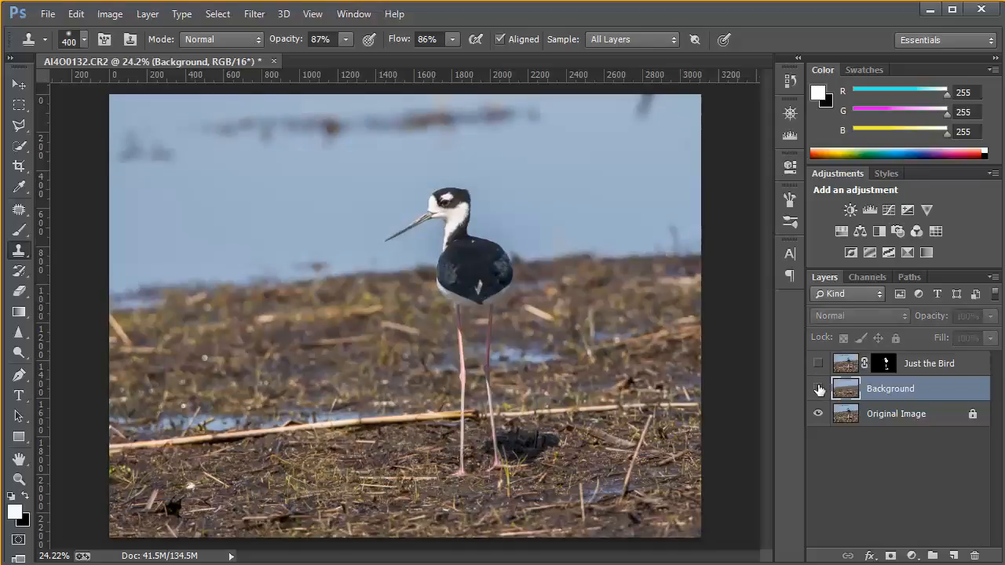
click(818, 389)
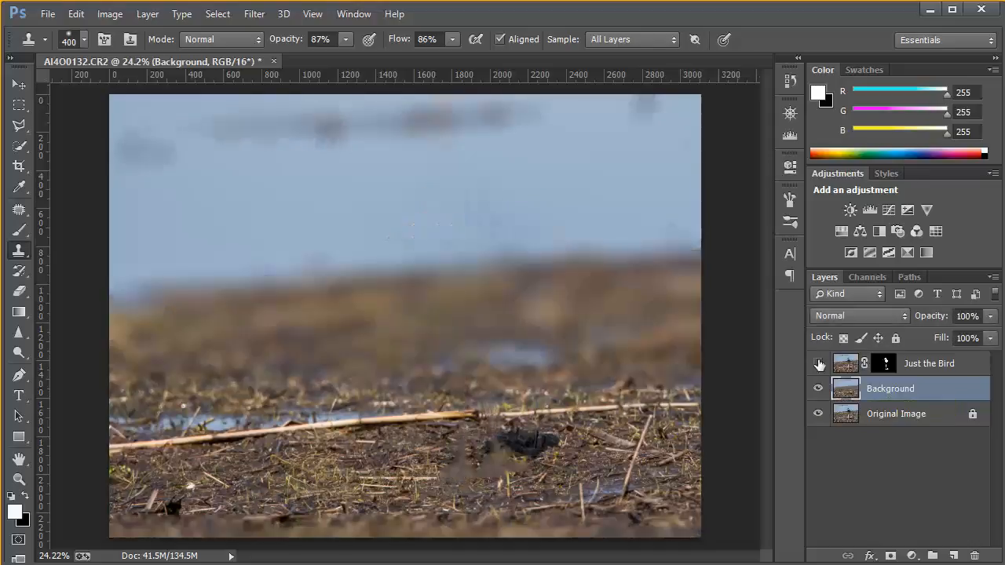
click(819, 363)
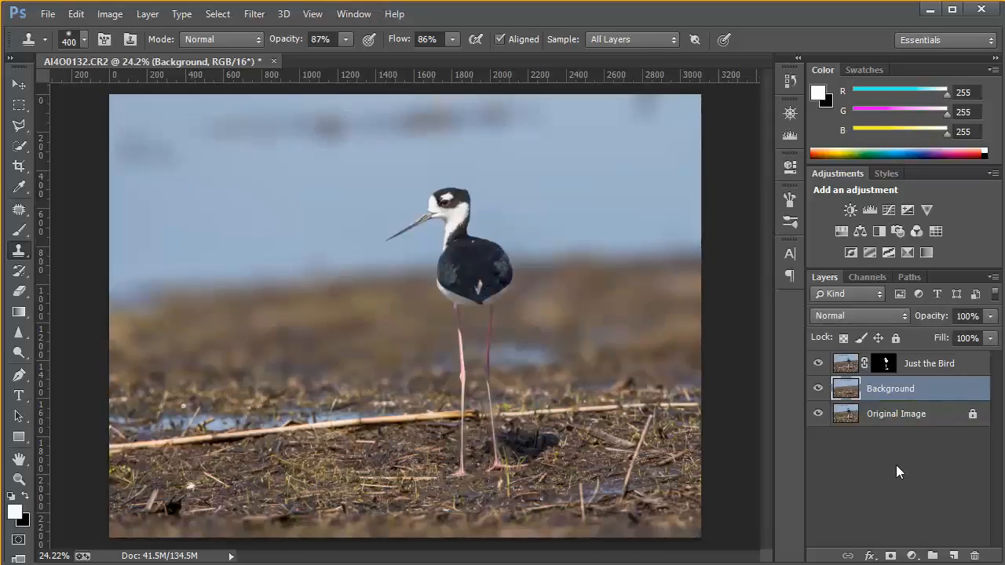